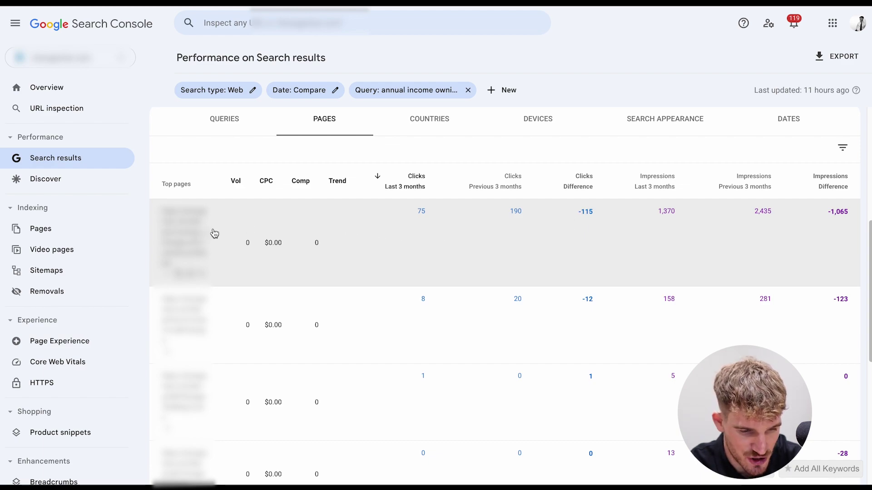
Step: Open the top page listed for the annual income query and look at the article
left_click(195, 280)
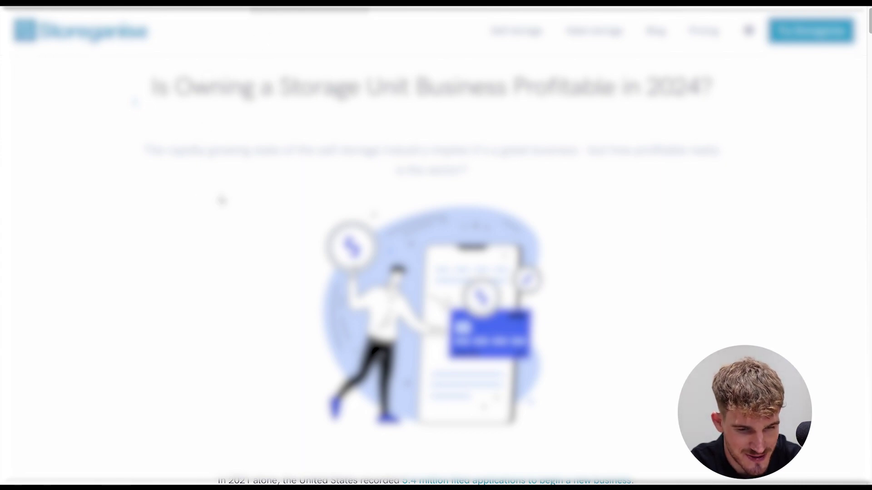
key("alt+Left")
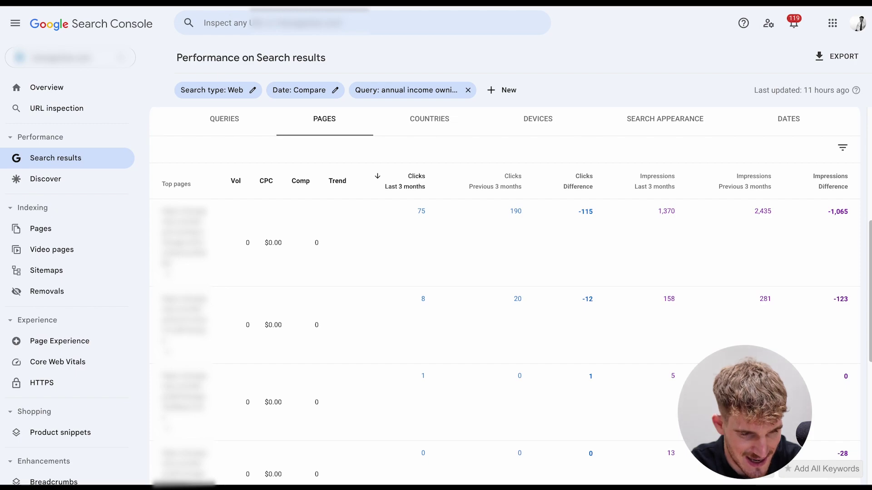
key("alt+Right")
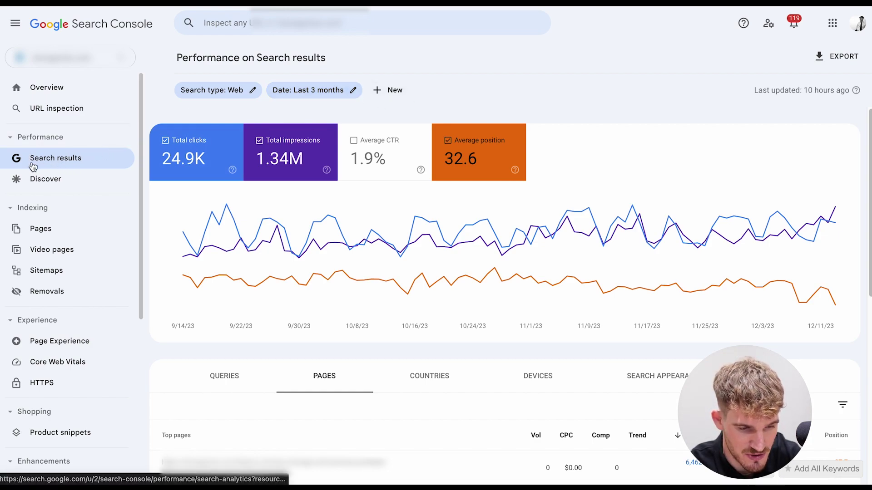
Step: Filter the three-month performance report to URLs containing the copied article address
left_click(390, 90)
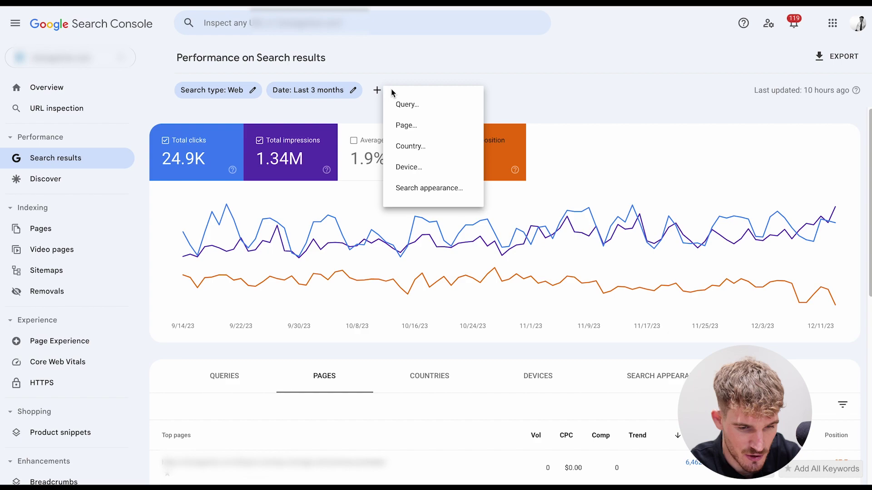
left_click(412, 131)
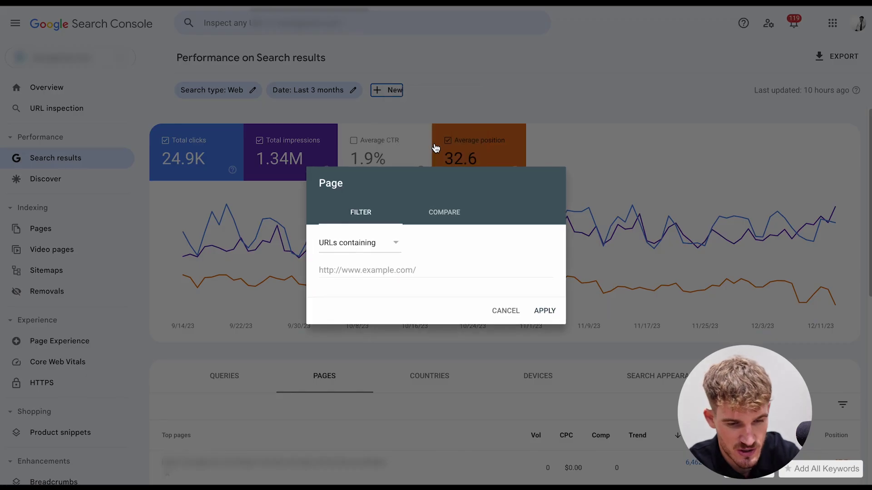
key("ctrl+v")
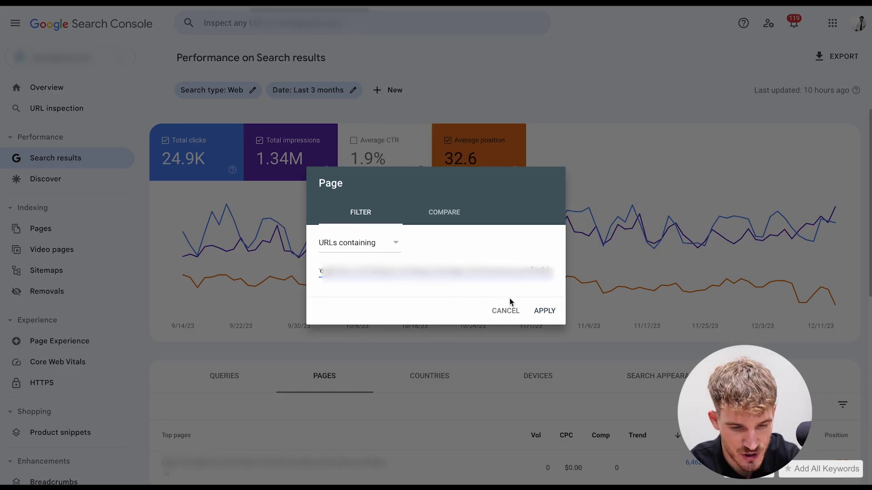
left_click(544, 310)
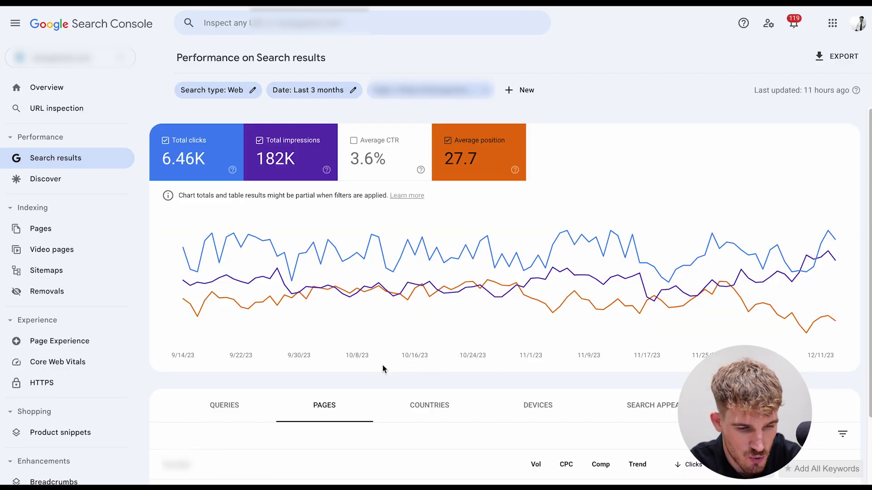
Step: Show the search queries for the filtered page and look through the top ones by clicks
scroll(386, 343, "down", 2)
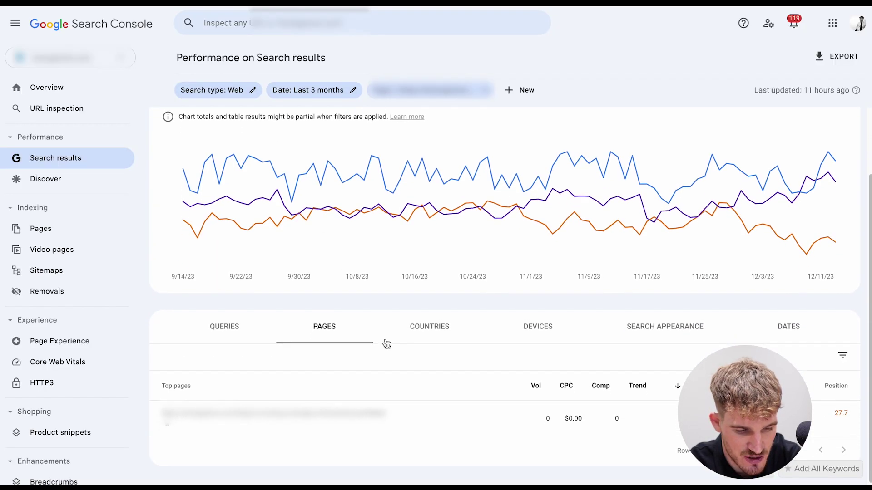
left_click(225, 326)
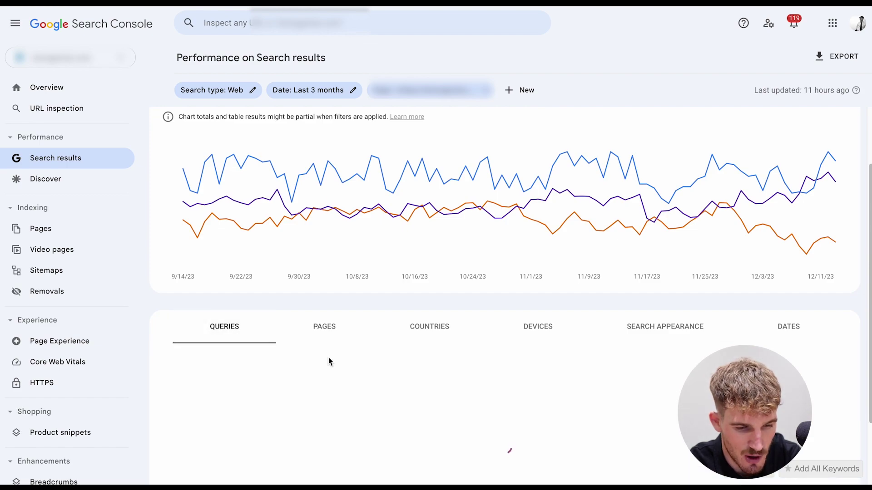
scroll(329, 318, "down", 1)
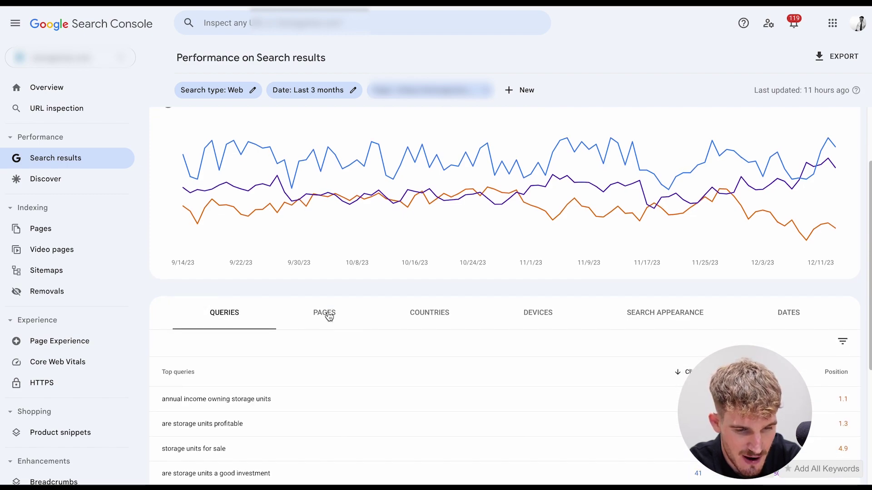
scroll(416, 317, "down", 2)
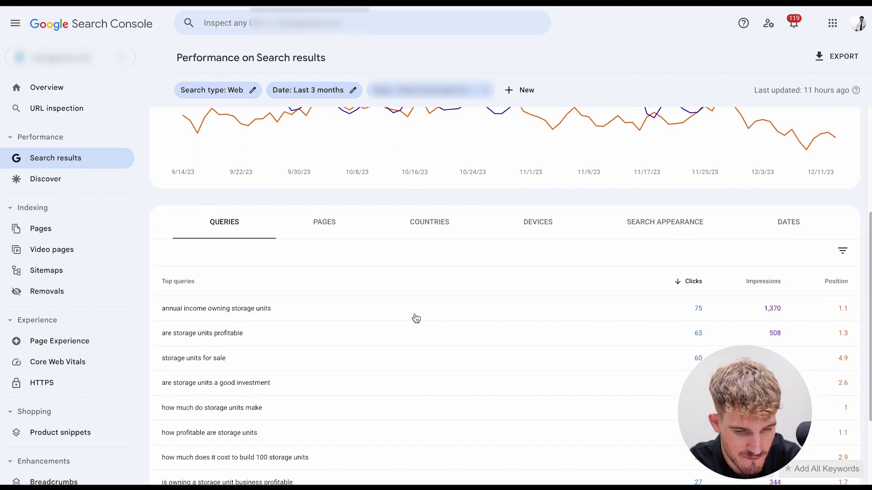
scroll(415, 317, "down", 2)
scroll(415, 317, "up", 5)
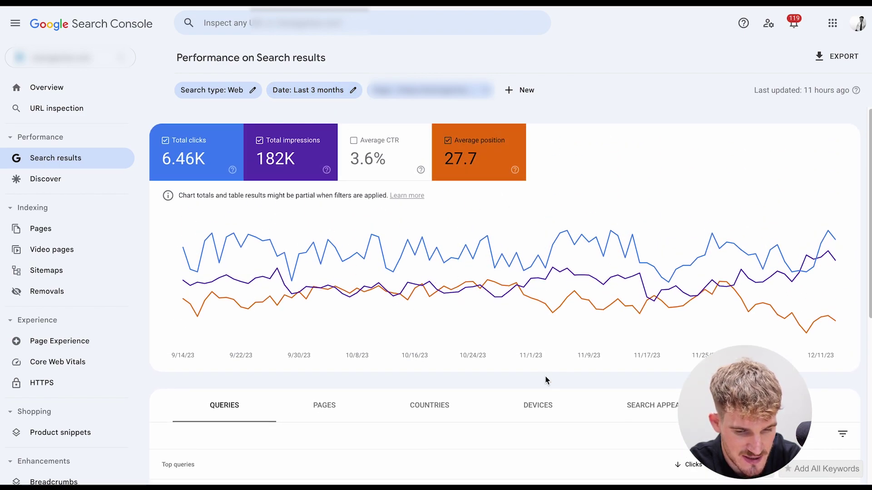
Step: Sort the queries by position in ascending order
scroll(545, 381, "down", 5)
left_click(831, 224)
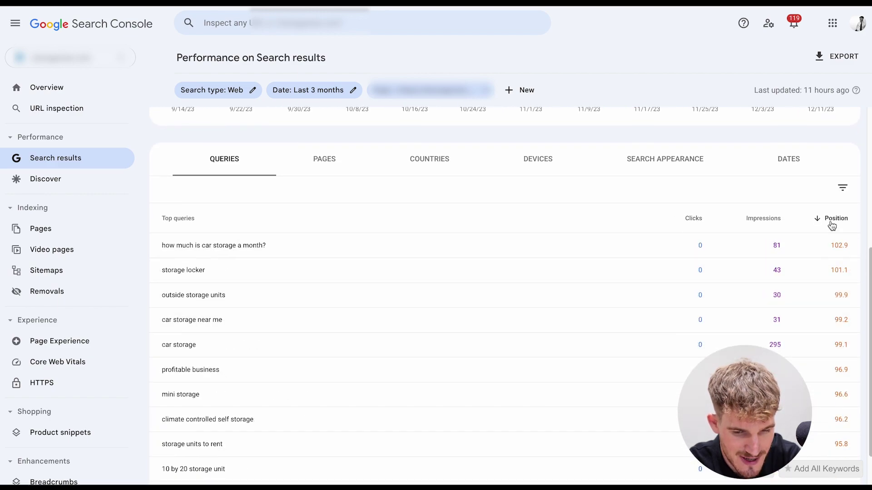
left_click(832, 224)
scroll(772, 238, "down", 1)
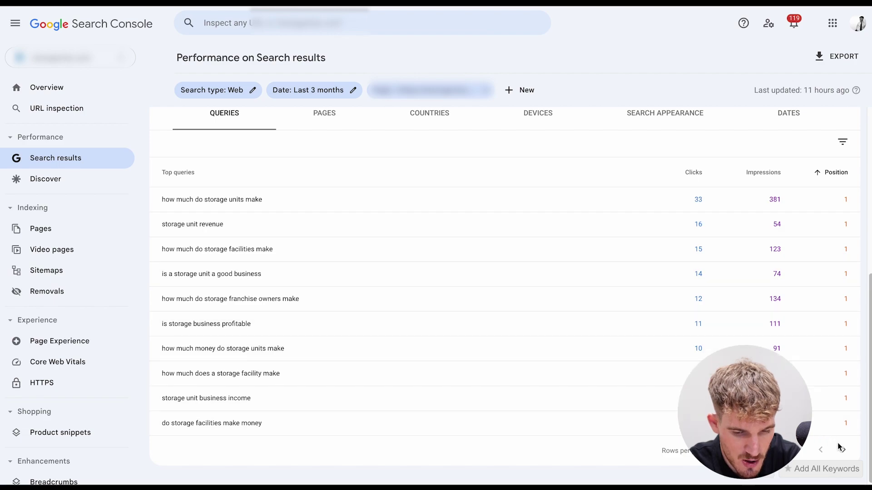
Step: Page forward through the position-sorted queries, examining their clicks, impressions and rankings
left_click(841, 449)
left_click(842, 450)
left_click(843, 450)
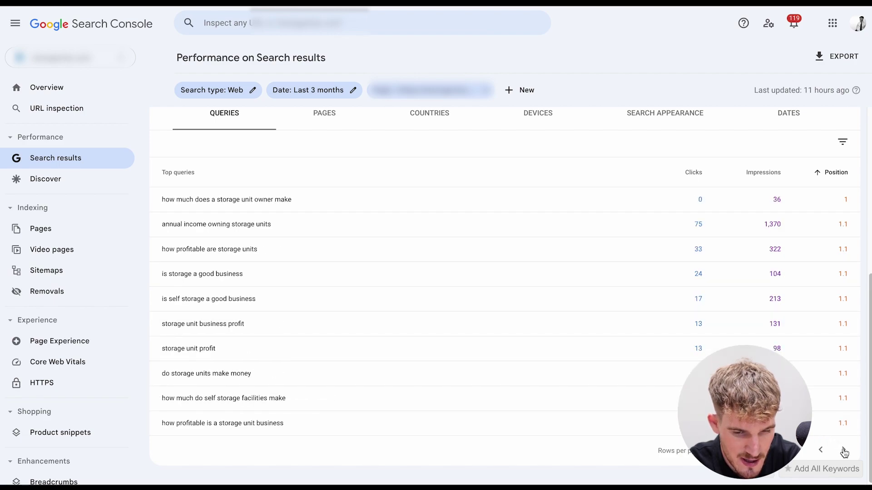
left_click(843, 451)
left_click(843, 450)
left_click(843, 450)
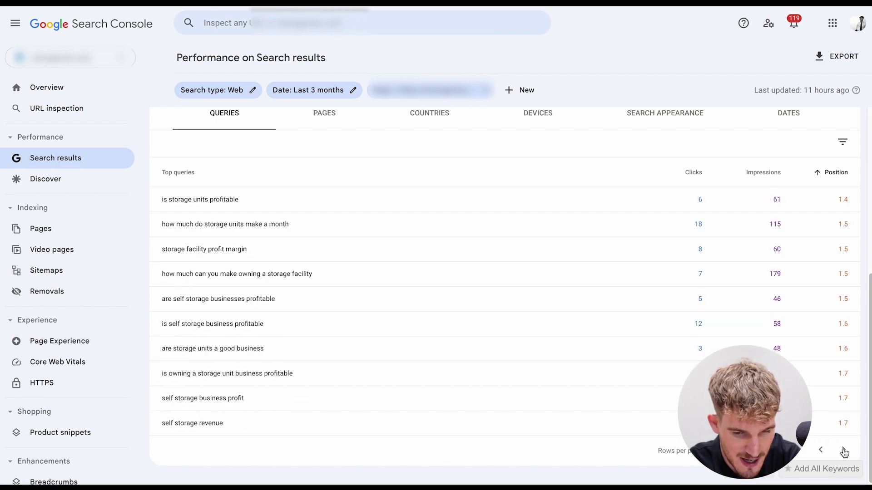
left_click(843, 451)
left_click(843, 451)
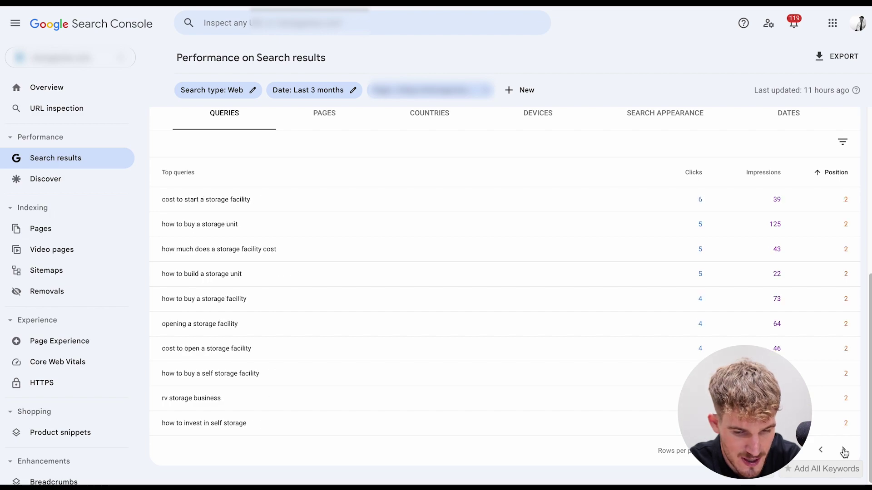
left_click(843, 451)
left_click(843, 451)
left_click(843, 451)
left_click(843, 450)
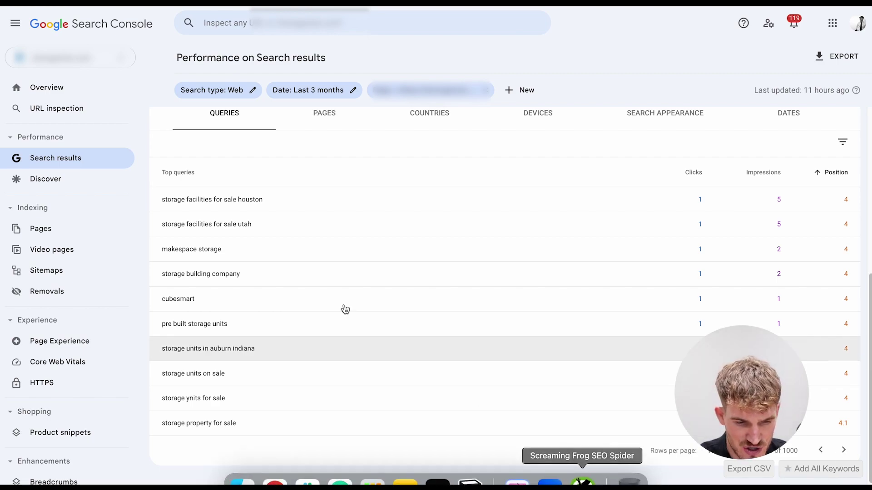
Step: Examine the query "storage facilities for sale utah" and continue through the following pages of lower-ranking queries
left_click_drag(160, 232, 244, 227)
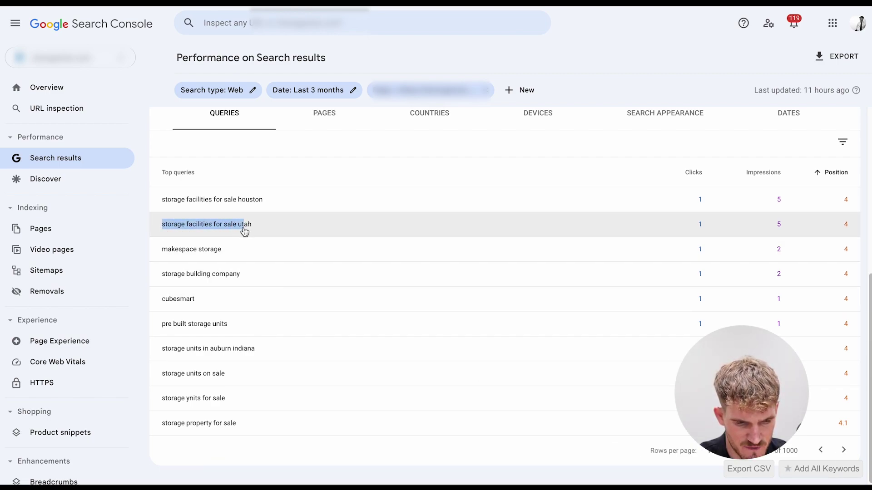
left_click(850, 454)
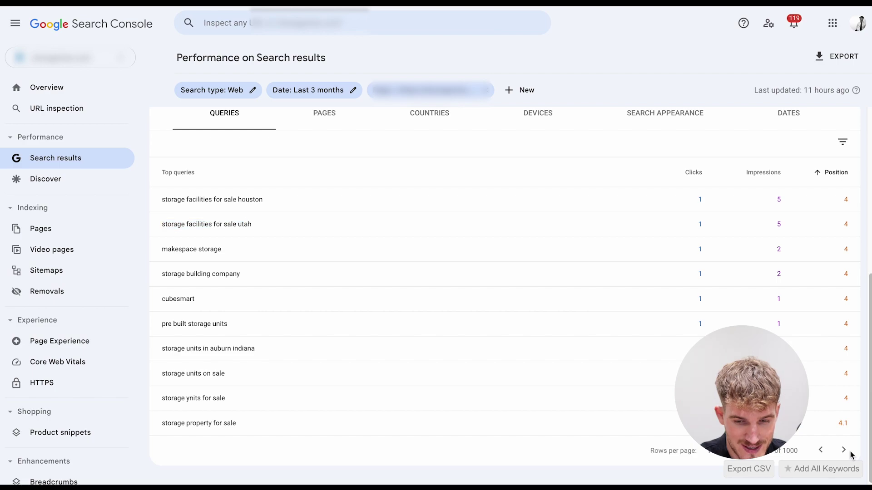
left_click(845, 452)
left_click(844, 452)
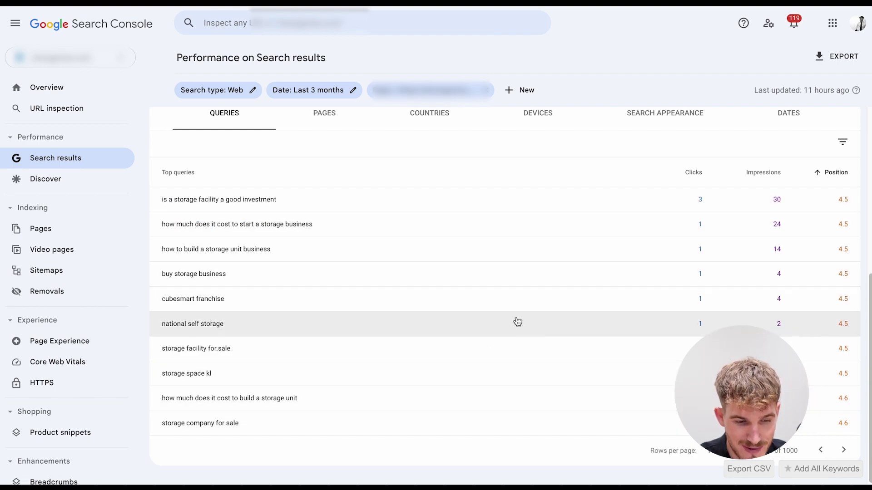
left_click(845, 452)
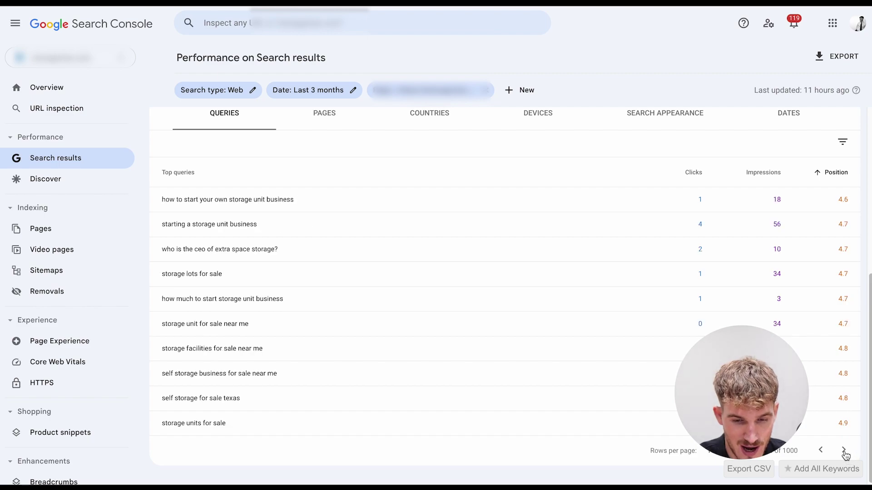
left_click(844, 452)
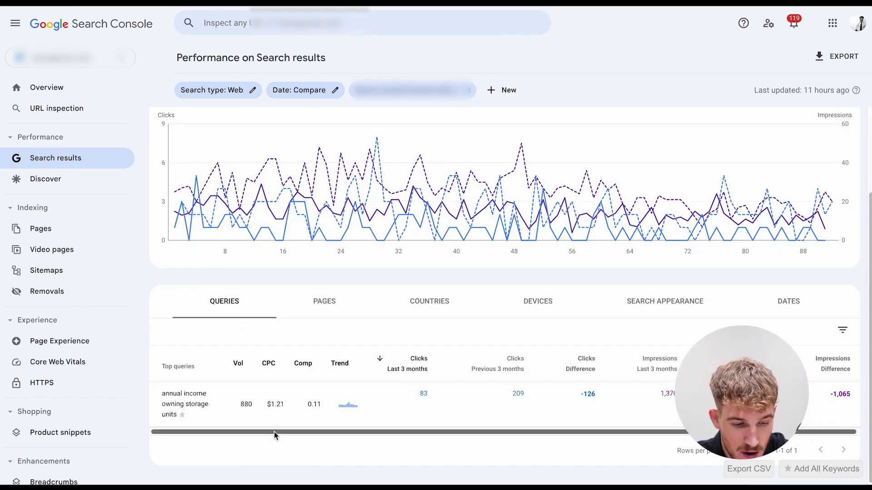
Step: Examine the query "annual income owning storage units" and its clicks difference in the period comparison
left_click_drag(153, 401, 186, 422)
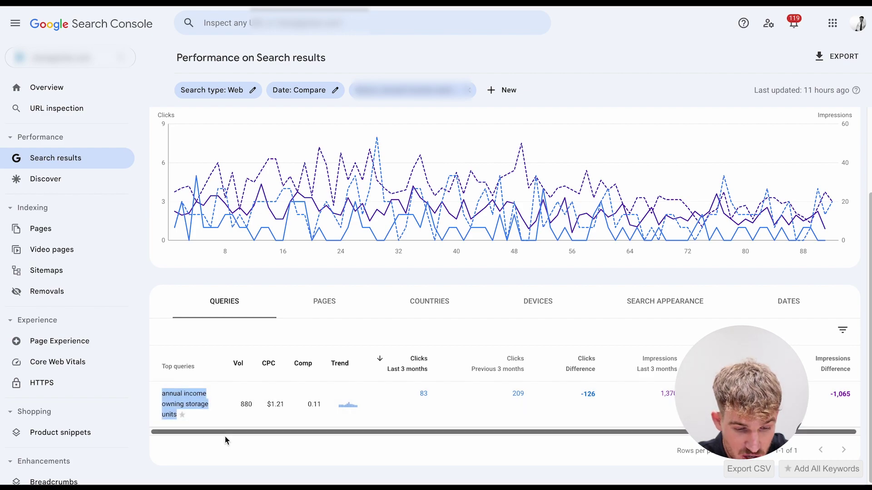
left_click(228, 451)
left_click_drag(576, 403, 595, 402)
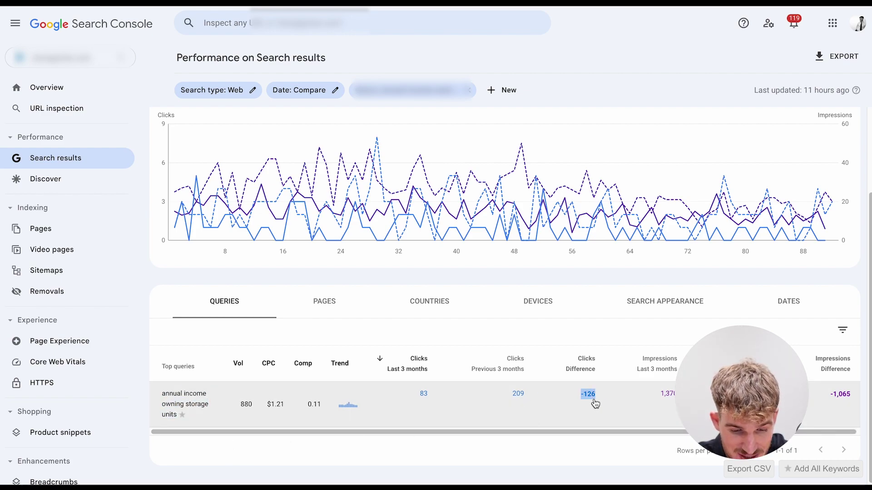
left_click(428, 462)
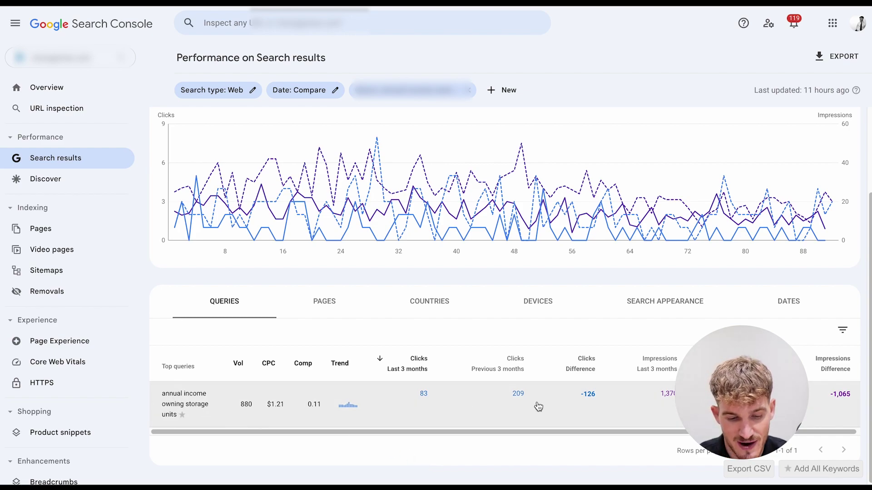
Step: Copy the query "annual income owning storage units" from the comparison table and search Google for it in a new tab
left_click_drag(156, 397, 180, 421)
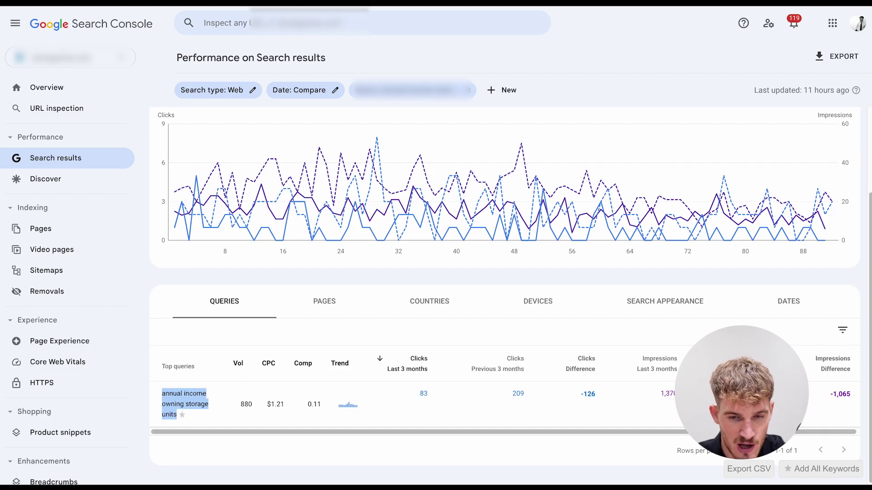
key("ctrl+c")
key("ctrl+t")
key("ctrl+v")
key("Return")
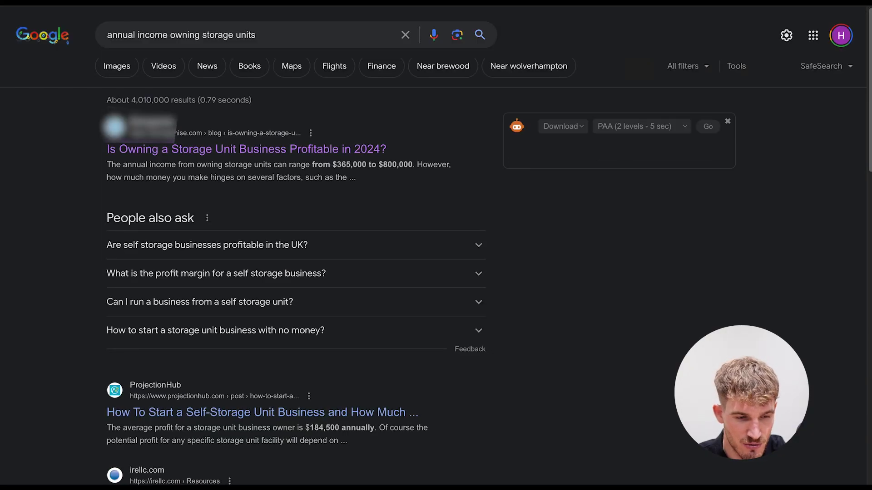
Step: Review the search results and their keyword metrics, and check the Keywords Everywhere extension's options
scroll(114, 221, "down", 2)
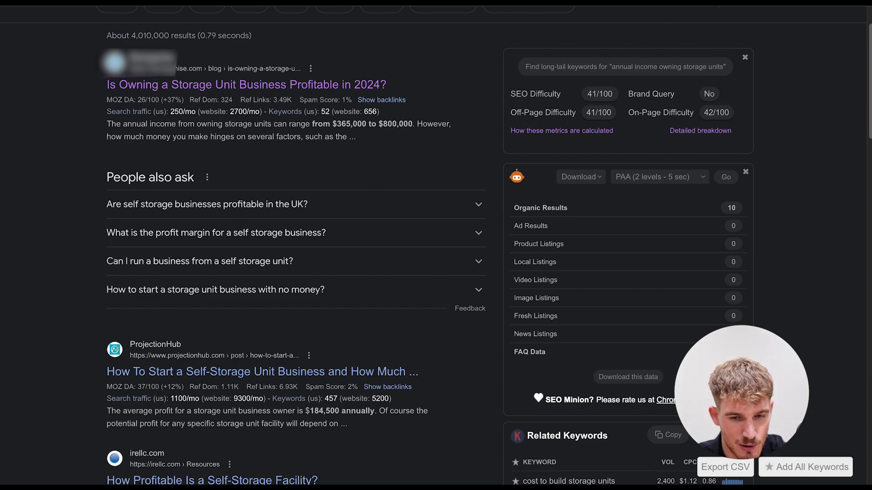
left_click(686, 1)
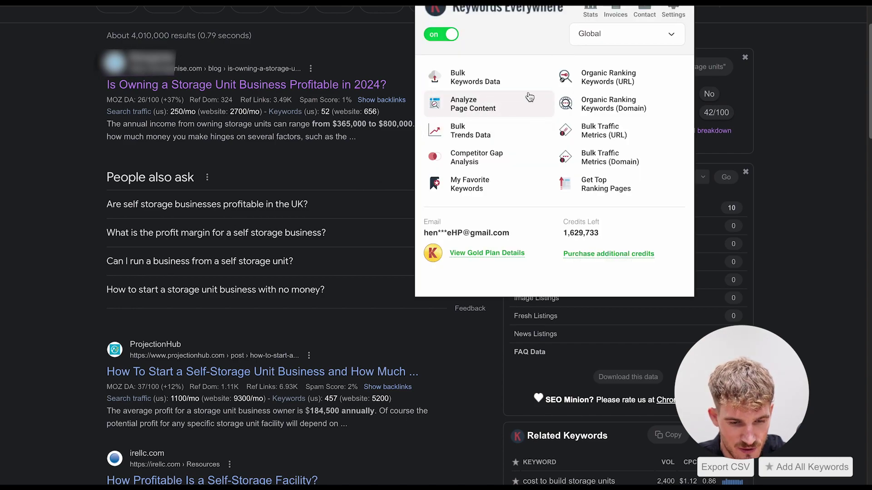
left_click(783, 110)
scroll(782, 110, "up", 2)
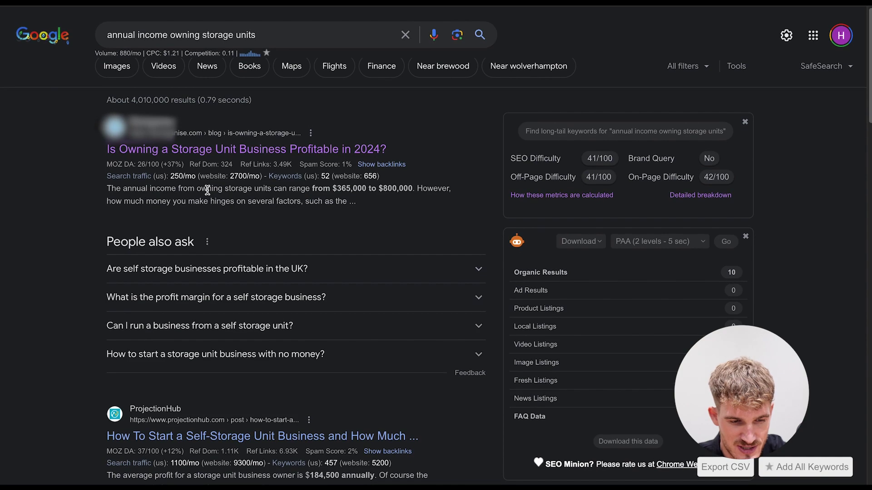
left_click_drag(104, 35, 271, 34)
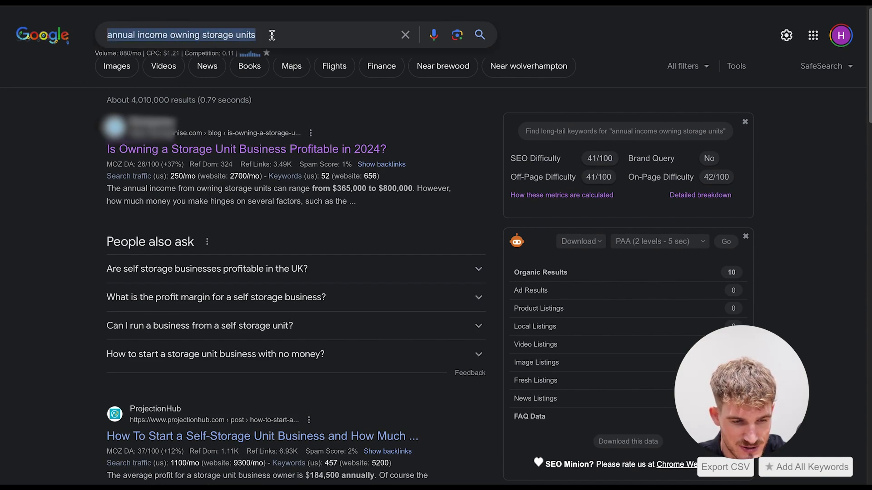
left_click(45, 172)
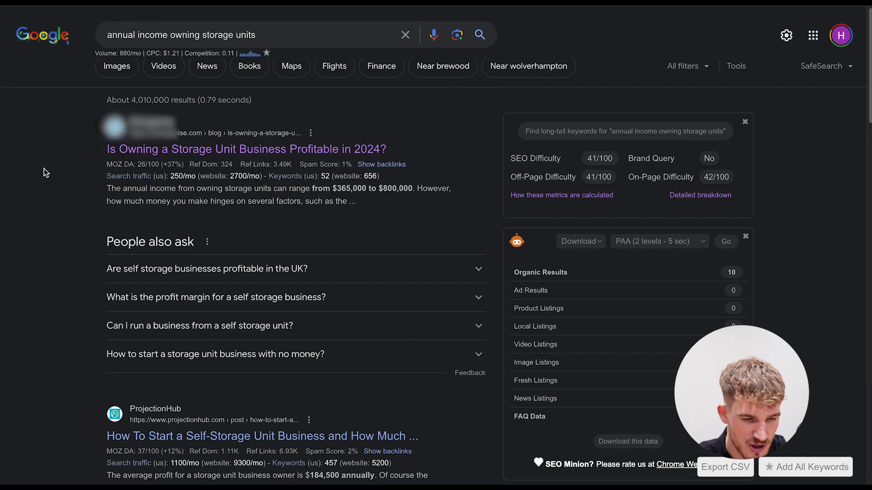
Step: Enlarge the results page and examine the MOZ DA link metrics of the first result
key("ctrl+plus")
key("ctrl+plus")
key("ctrl+plus")
key("ctrl+plus")
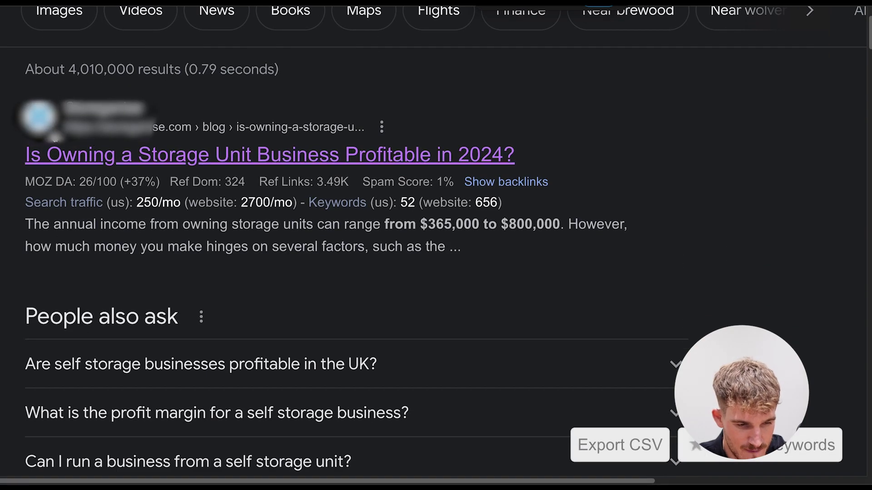
scroll(19, 171, "down", 1)
left_click_drag(20, 171, 117, 173)
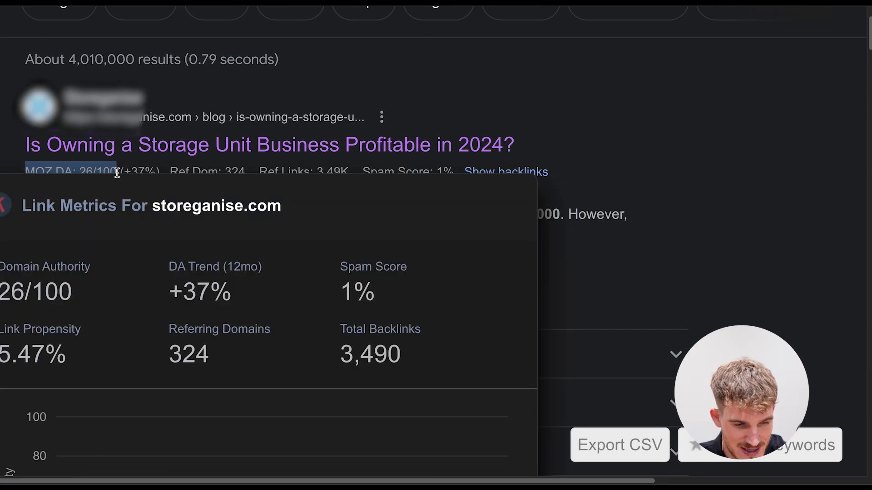
Step: Compare the MOZ DA, backlink and search traffic metrics of the first result with those of the competing results further down
left_click(2, 166)
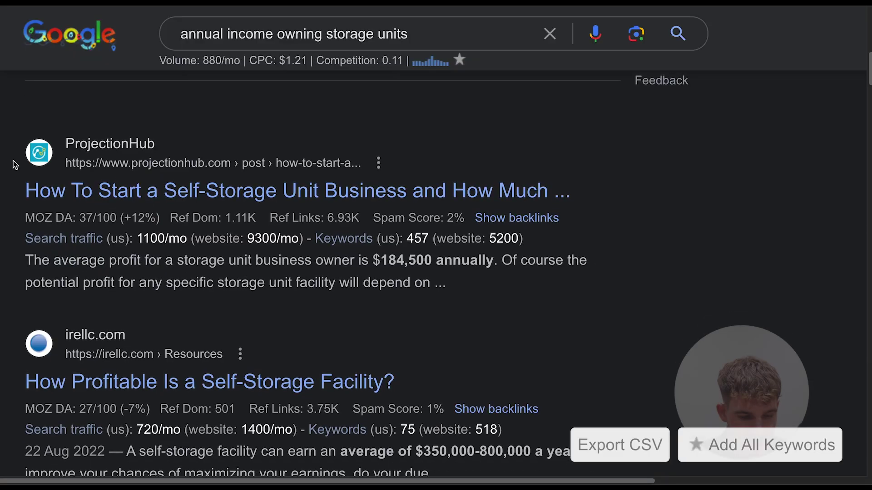
scroll(14, 165, "down", 7)
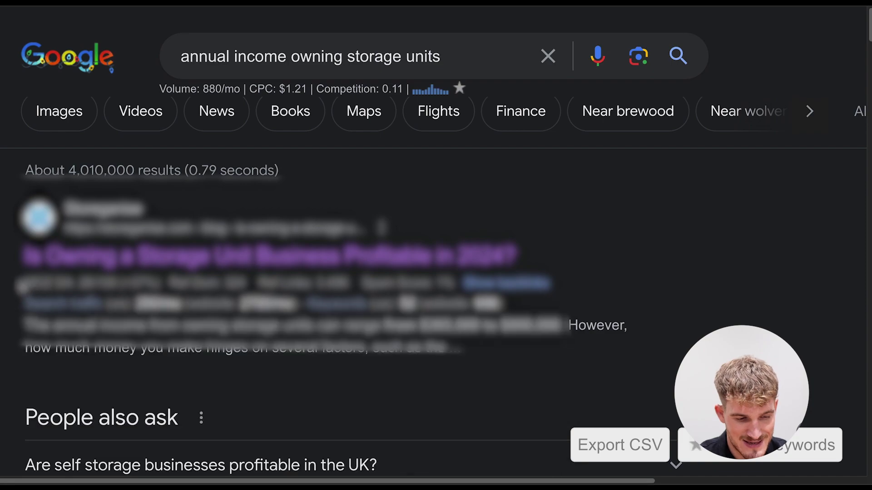
mouse_move(28, 281)
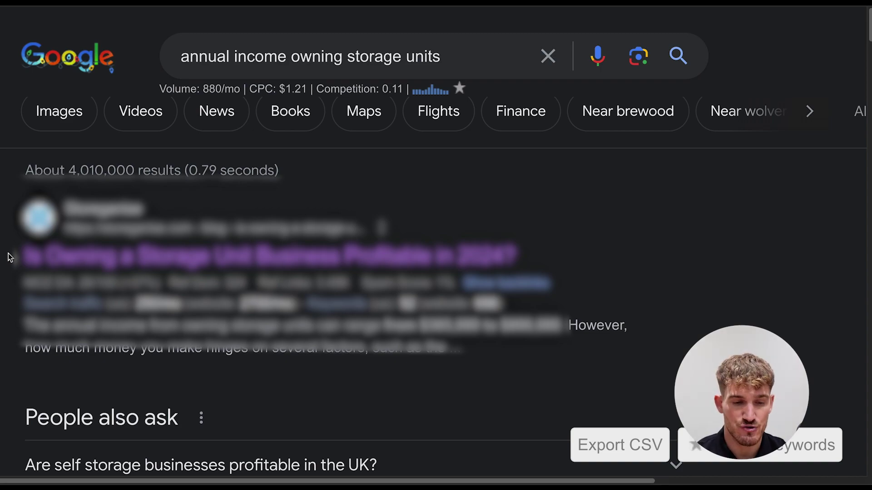
scroll(9, 257, "down", 15)
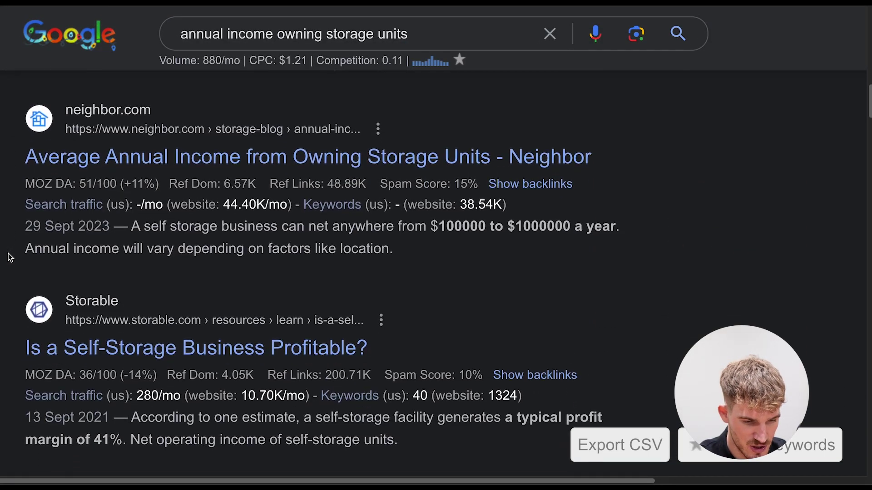
scroll(10, 257, "down", 15)
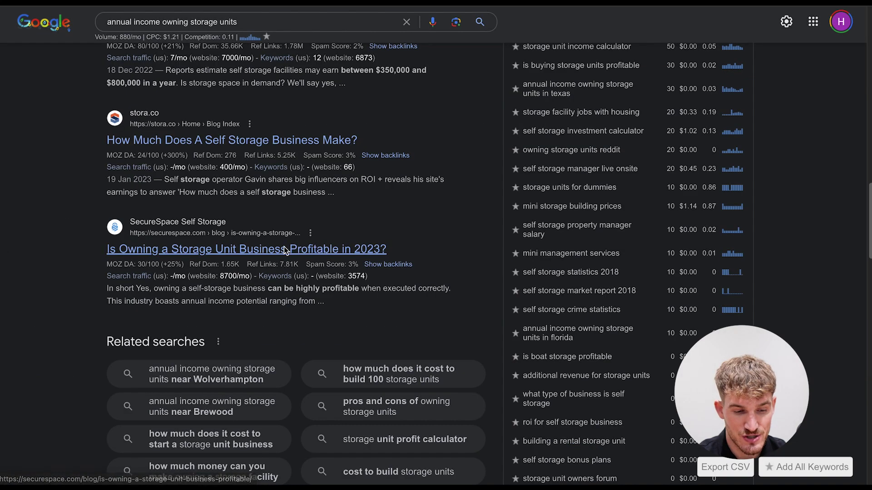
Step: Open the stora.co article "How Much Does A Self Storage Business Make?" from the results and review its content through to the end
left_click(122, 242)
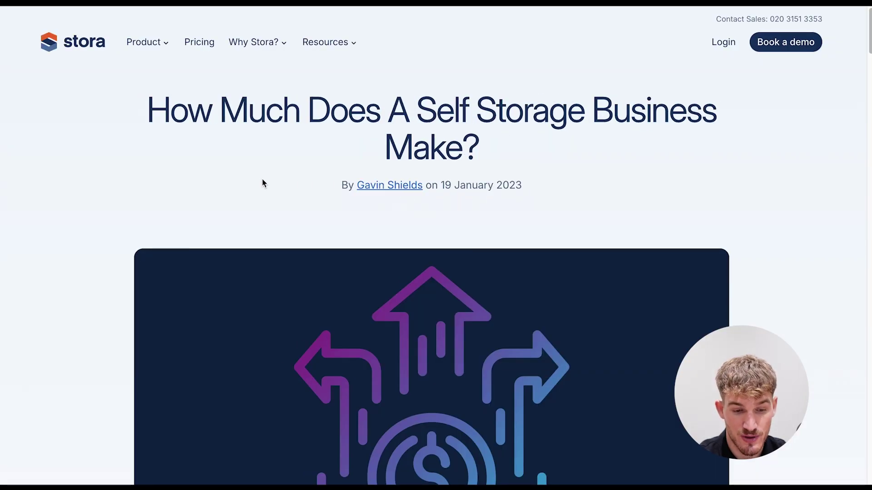
scroll(49, 223, "down", 12)
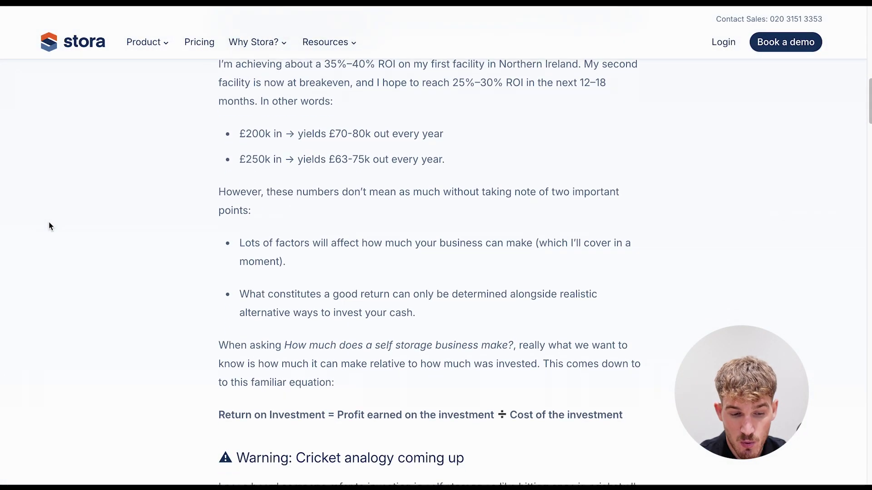
scroll(49, 223, "down", 20)
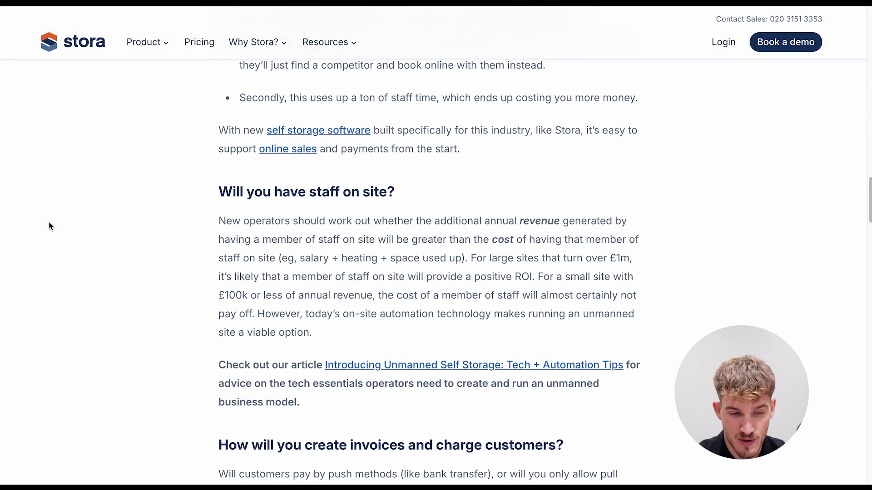
scroll(49, 222, "down", 13)
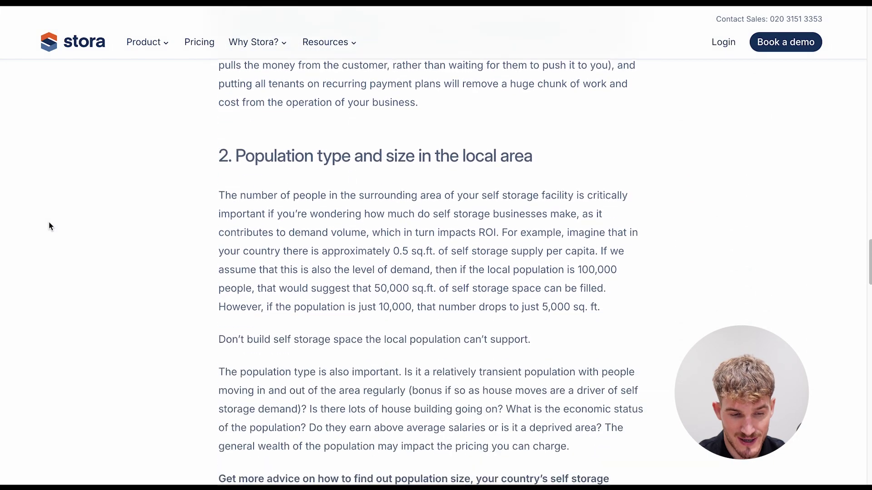
scroll(49, 225, "down", 20)
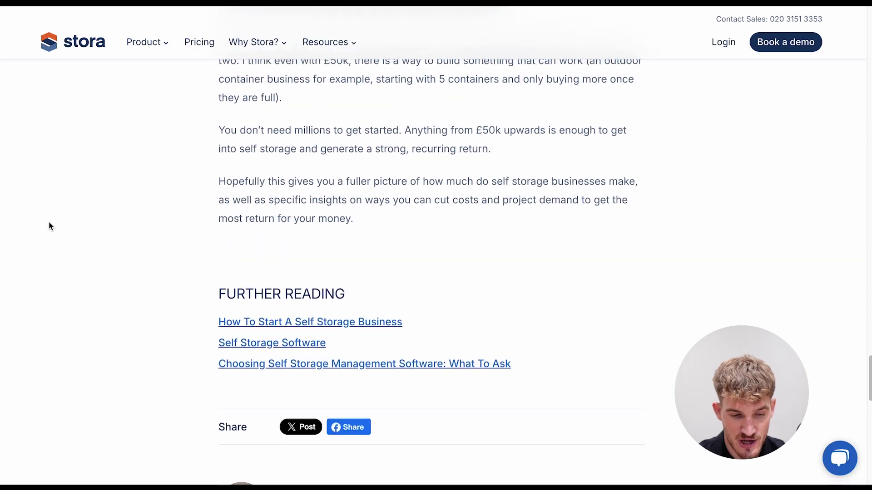
scroll(49, 225, "down", 10)
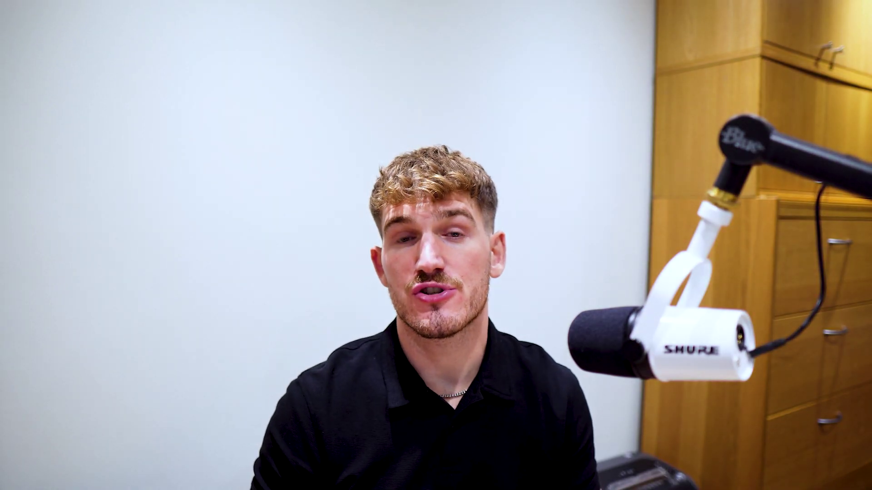